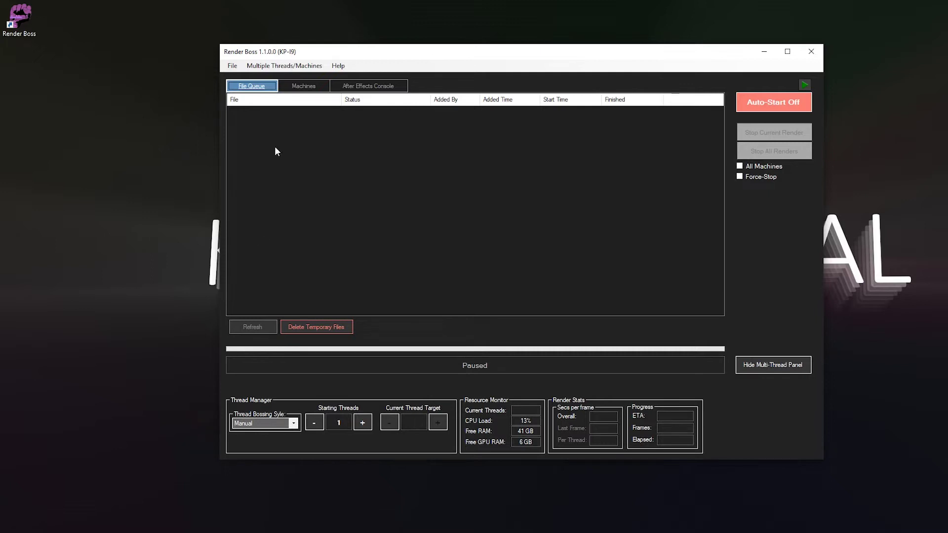
- From the Machines tab, launch the Multi-Machine Assistant and mark this as the first machine
left_click(314, 89)
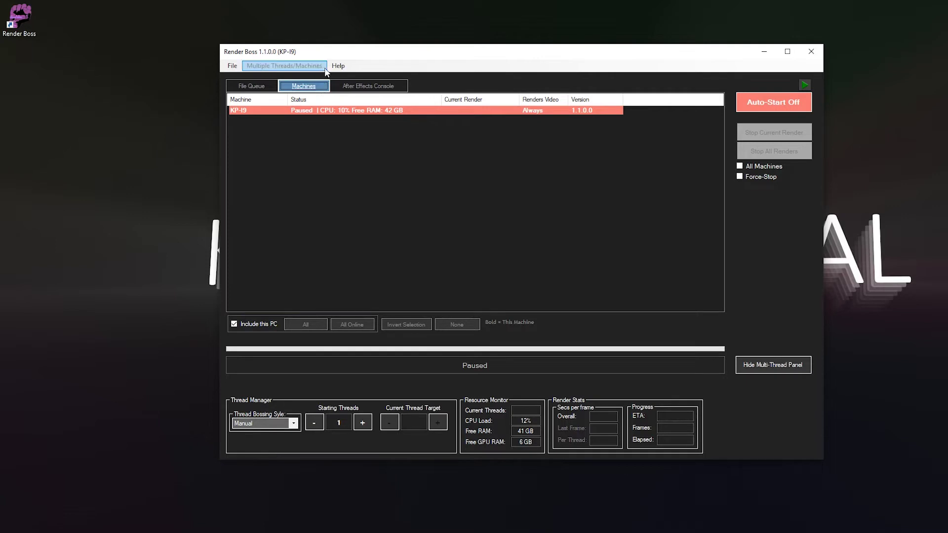
left_click(324, 67)
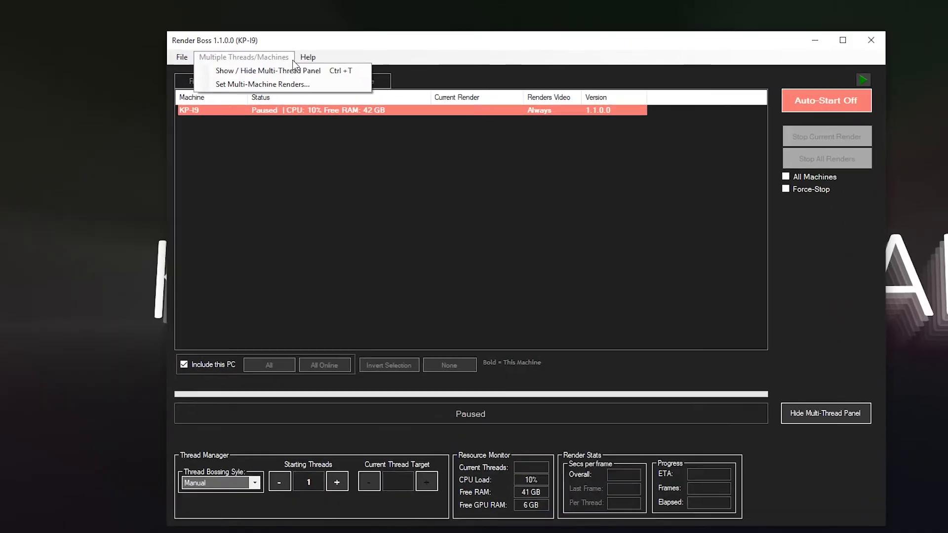
left_click(331, 87)
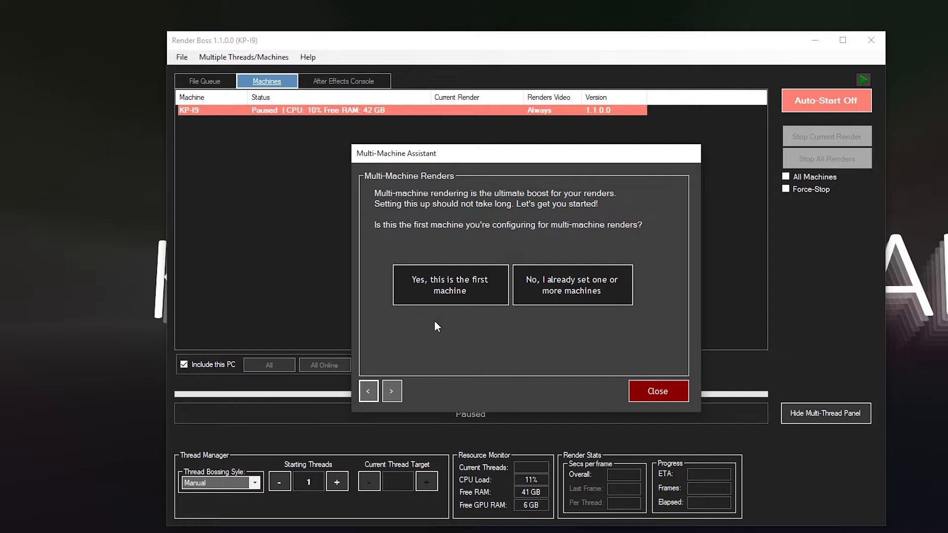
left_click(458, 289)
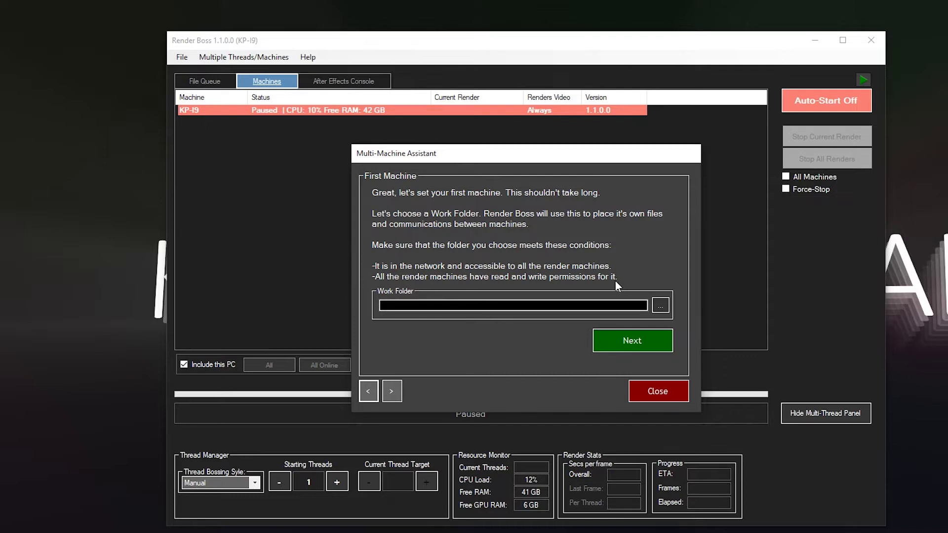
- Try the Desktop as the work folder and dismiss the not-on-a-network warning
left_click(661, 305)
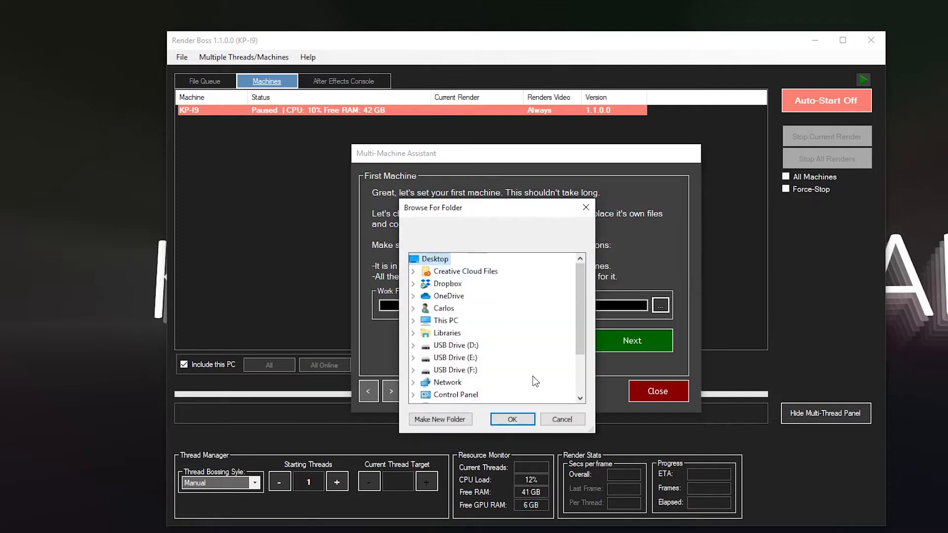
left_click(518, 419)
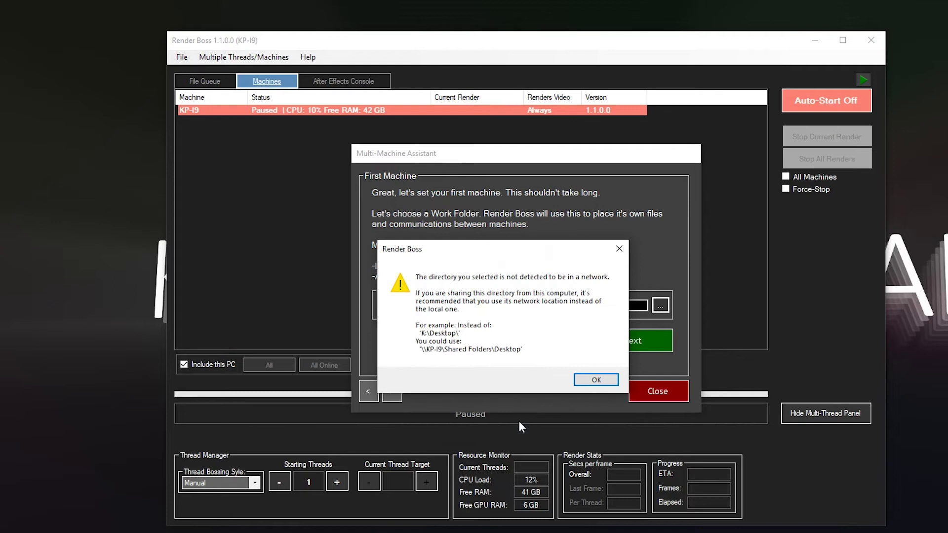
left_click(581, 385)
- Create 'Render Boss Work Folder' inside Projects (Q:) and select it as the work folder
left_click(659, 308)
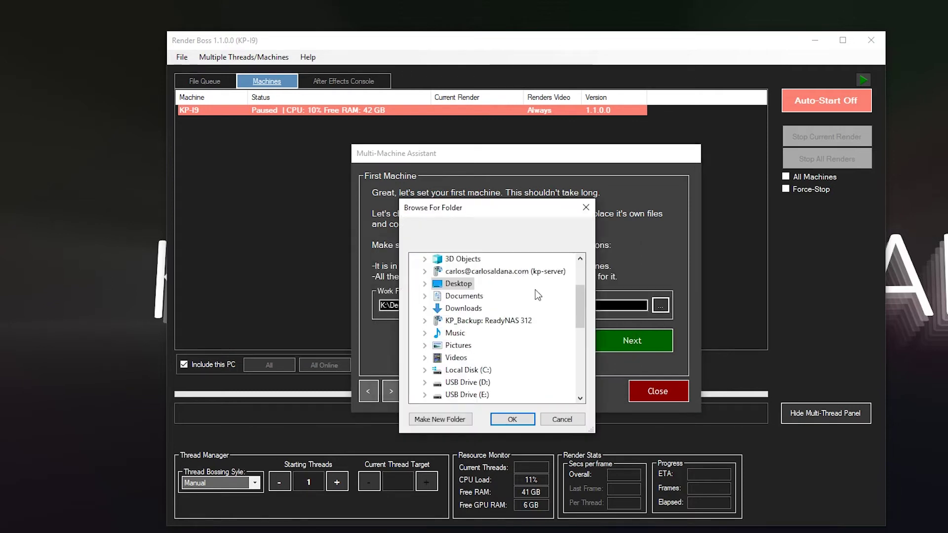
scroll(492, 333, "down", 4)
left_click(499, 345)
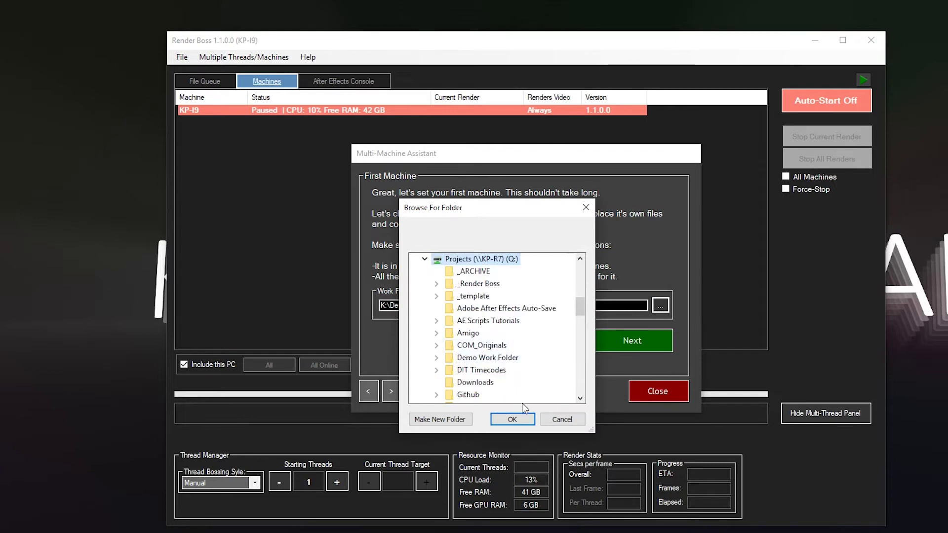
scroll(528, 348, "down", 3)
scroll(531, 343, "up", 3)
scroll(541, 367, "up", 2)
scroll(534, 374, "down", 2)
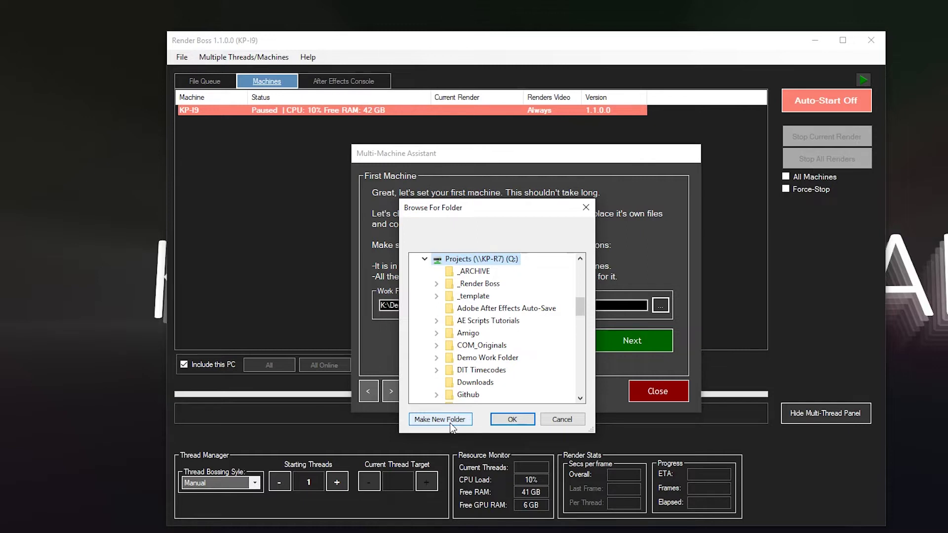
left_click(450, 423)
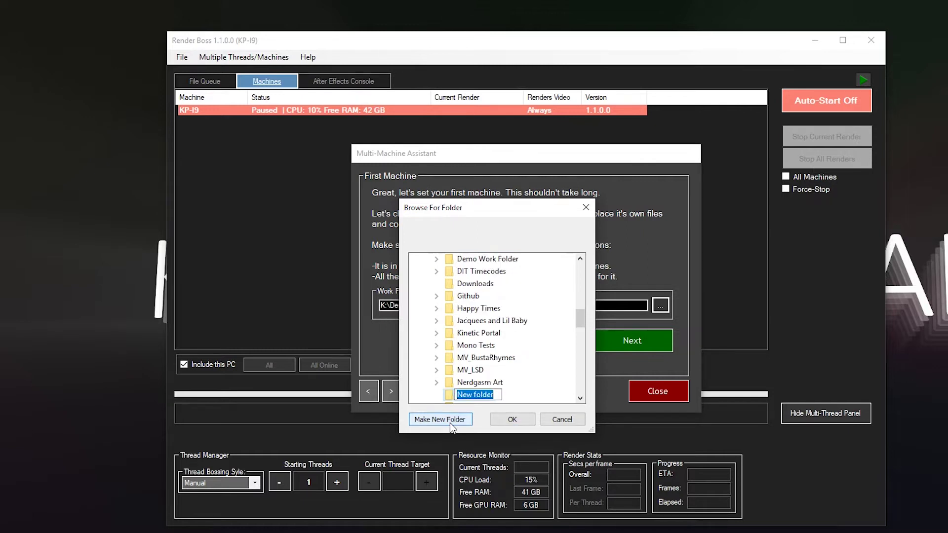
type("Render Boss")
type(" Work Folder")
key("Return")
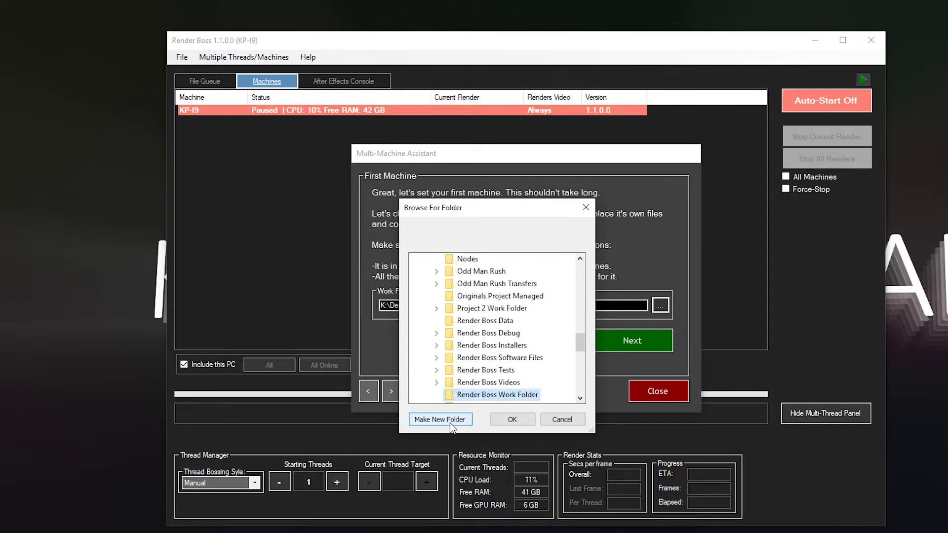
left_click(521, 417)
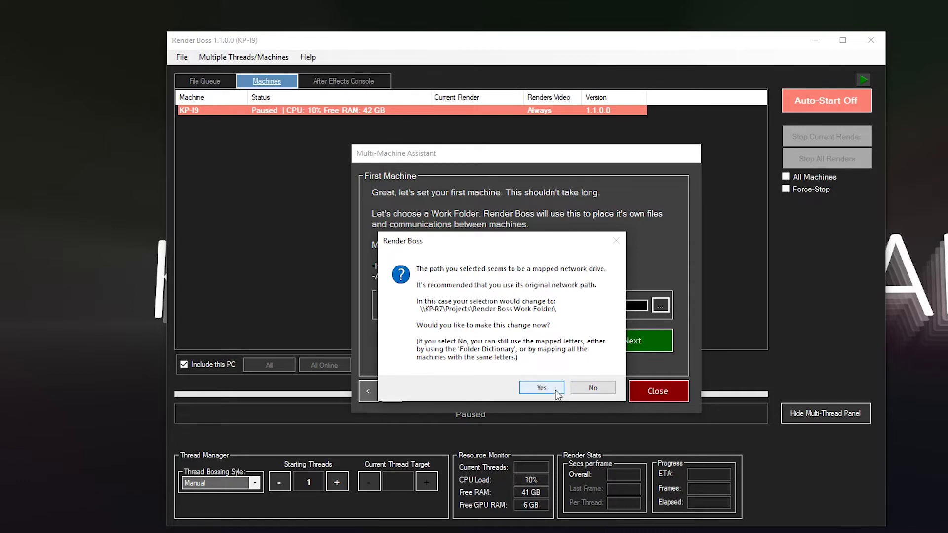
- Use the network path \\KP-R7\Projects\Render Boss Work Folder\ and complete first-machine setup
left_click(556, 391)
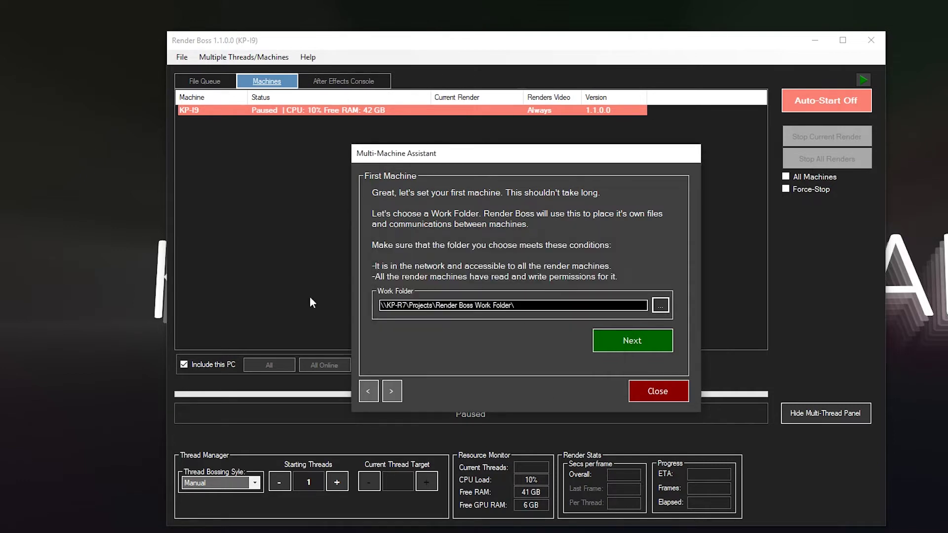
left_click(627, 347)
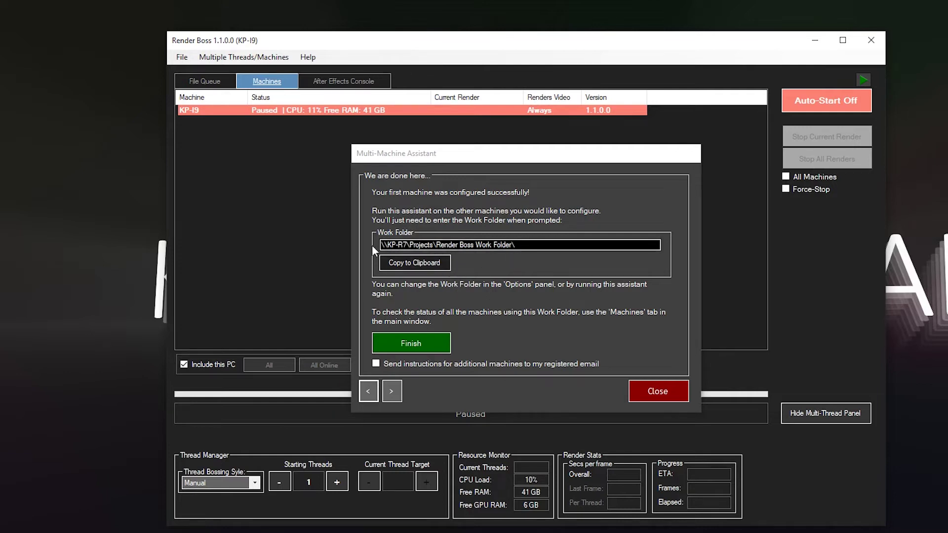
- Copy the work folder path to the clipboard and finish the setup assistant
left_click(447, 263)
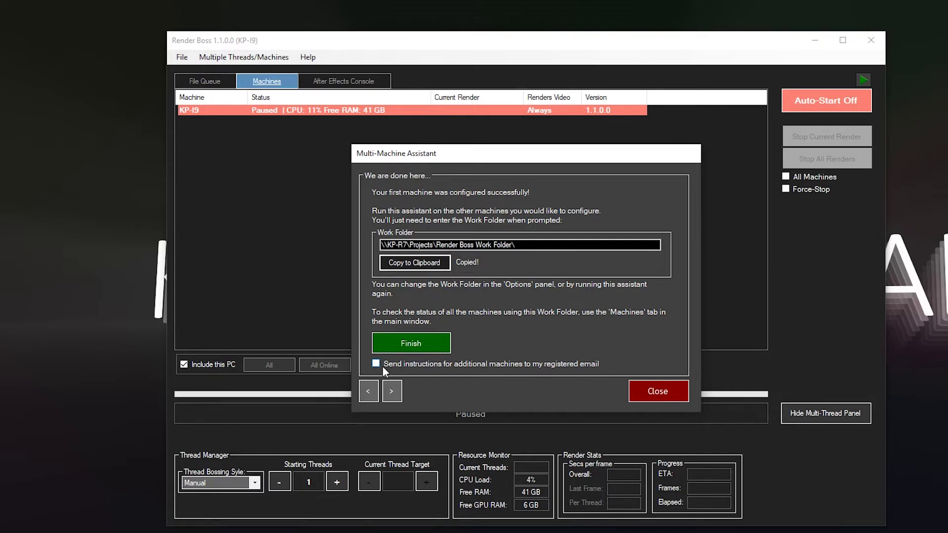
left_click(440, 342)
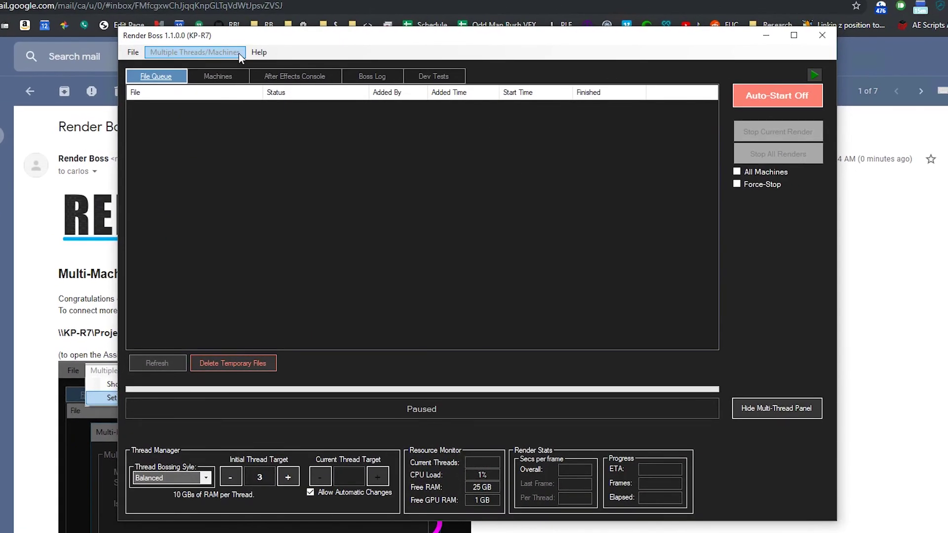
- On the second machine, launch the Multi-Machine Assistant, choosing 'other machines already configured', and clear the path field
left_click(239, 57)
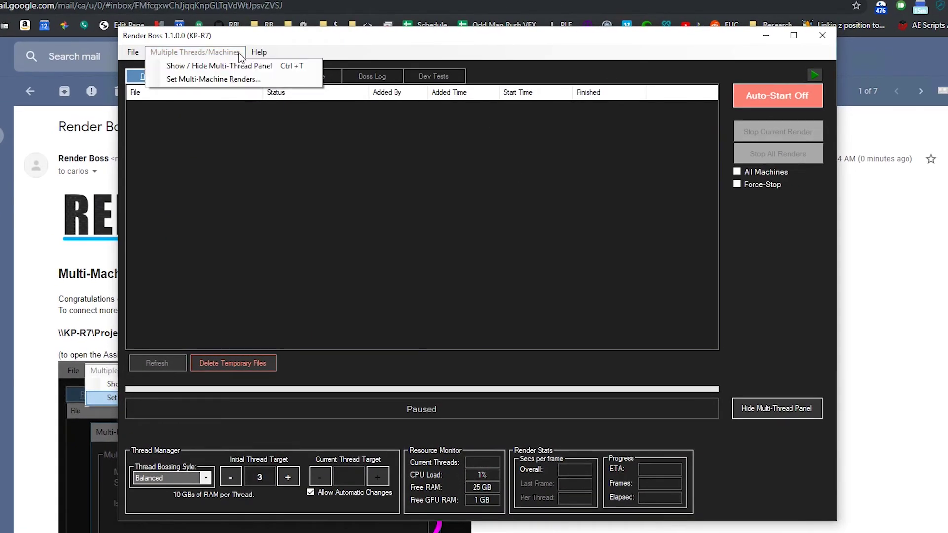
left_click(296, 80)
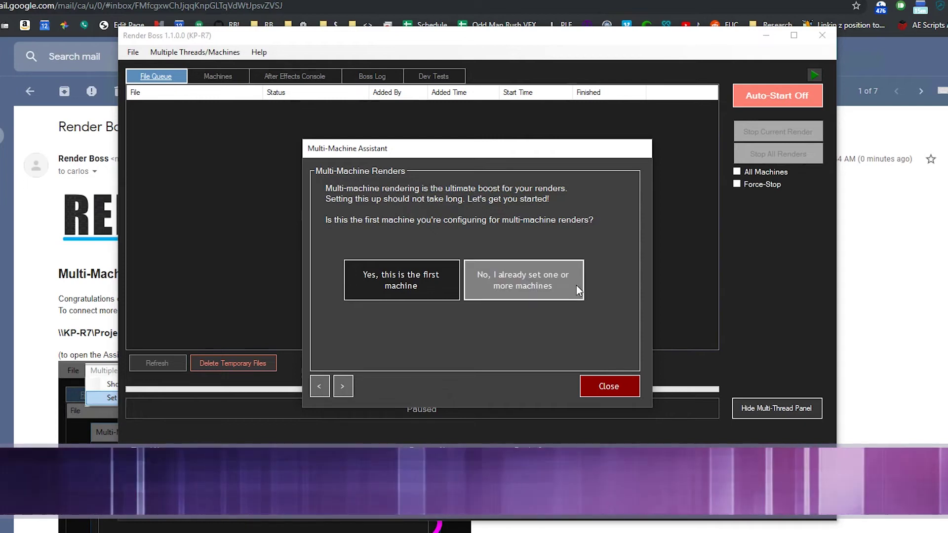
left_click(576, 284)
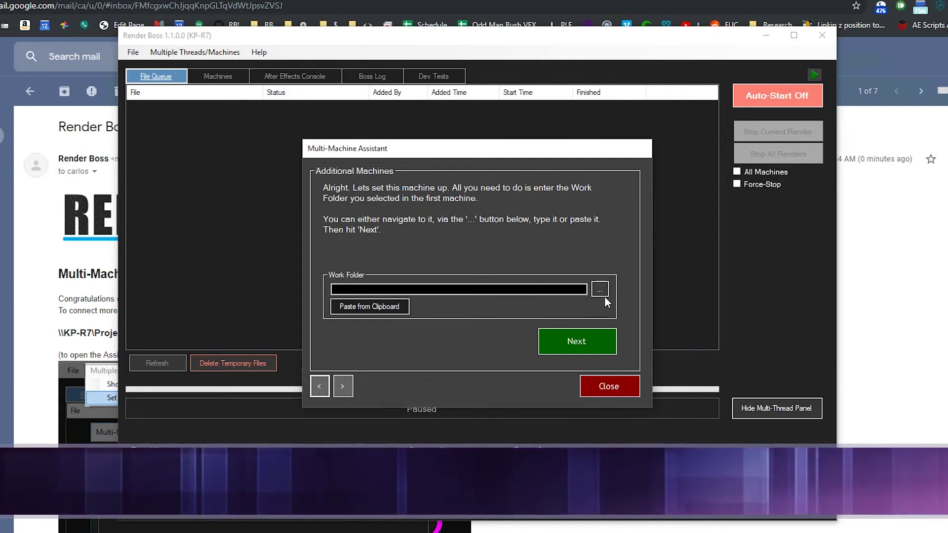
left_click(527, 290)
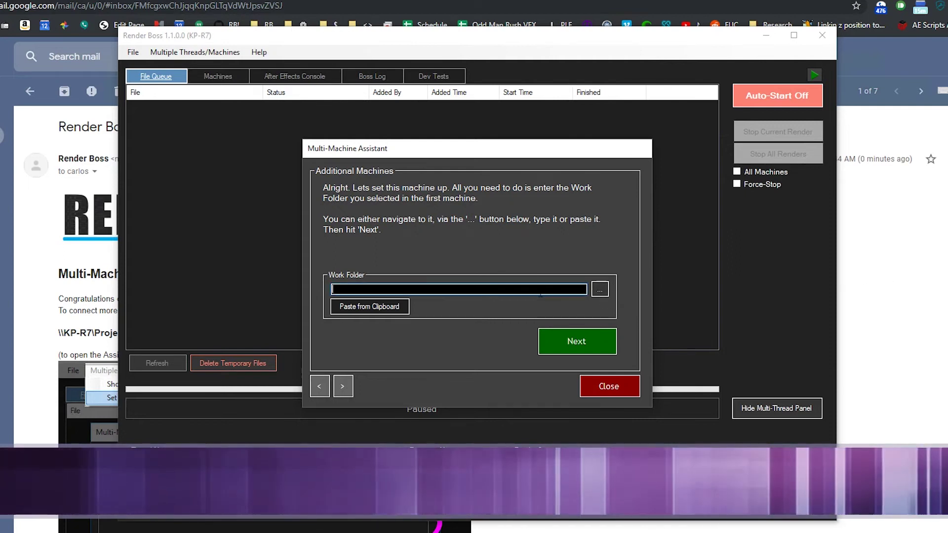
type("\\")
key("BackSpace")
key("BackSpace")
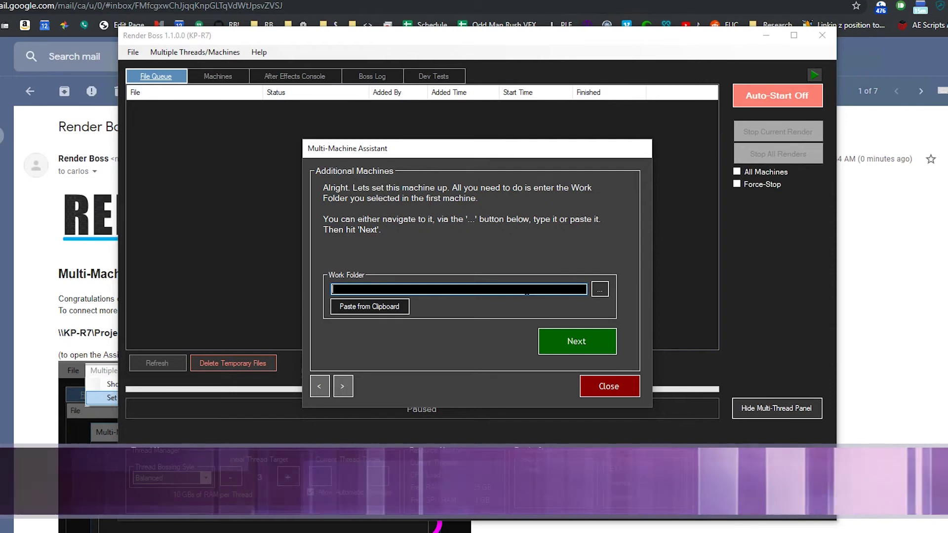
- Copy the \\KP-R7 work folder path from the setup email and return to Render Boss
left_click(480, 476)
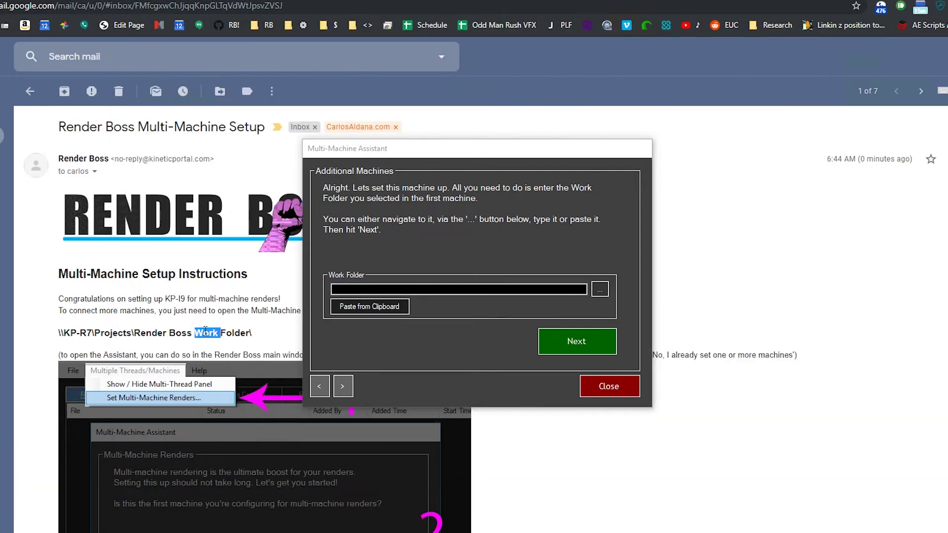
triple_click(205, 332)
right_click(205, 333)
left_click(207, 334)
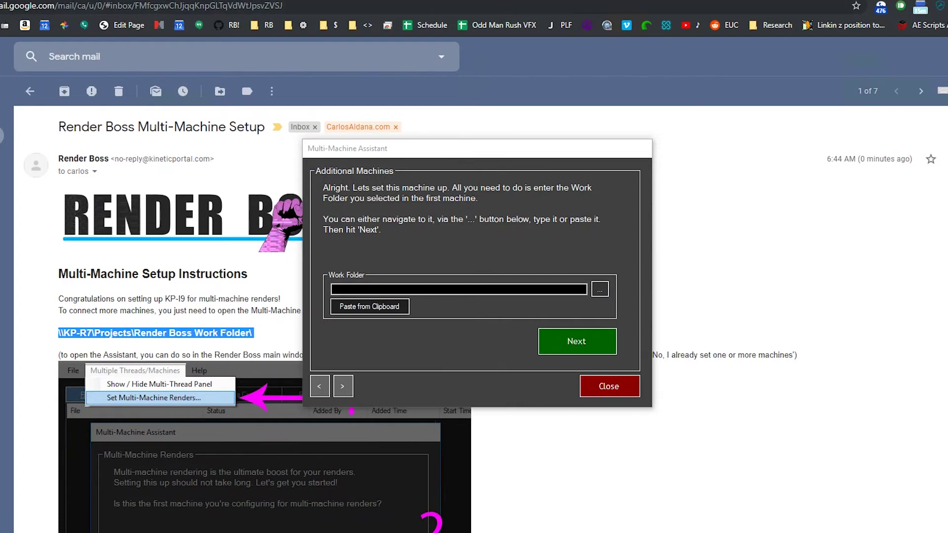
left_click(501, 318)
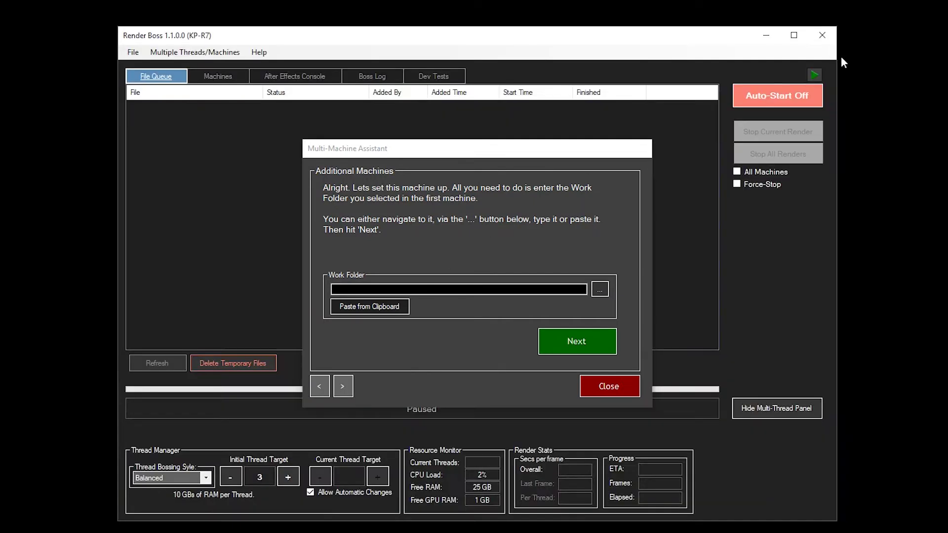
- Paste the shared work folder path, complete setup, show the Machines tab, and close the assistant
left_click(383, 313)
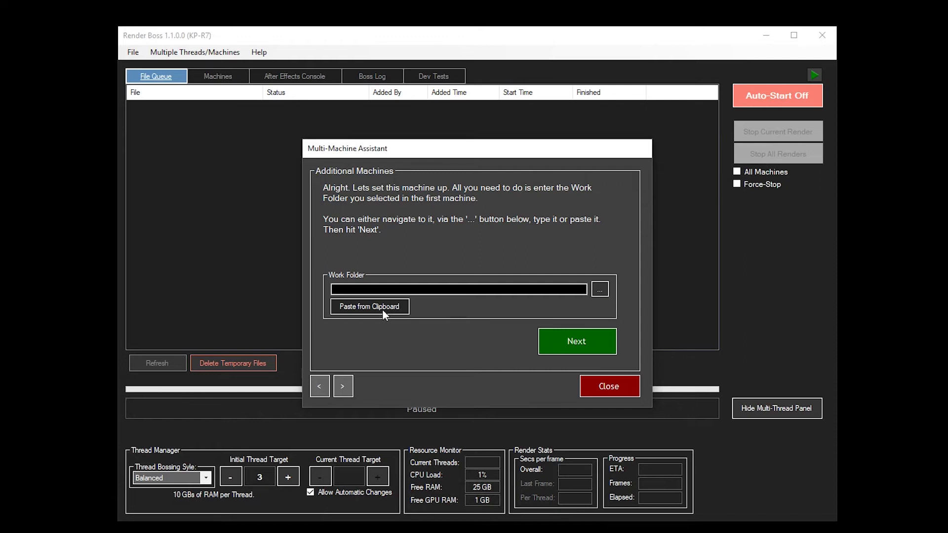
left_click(382, 309)
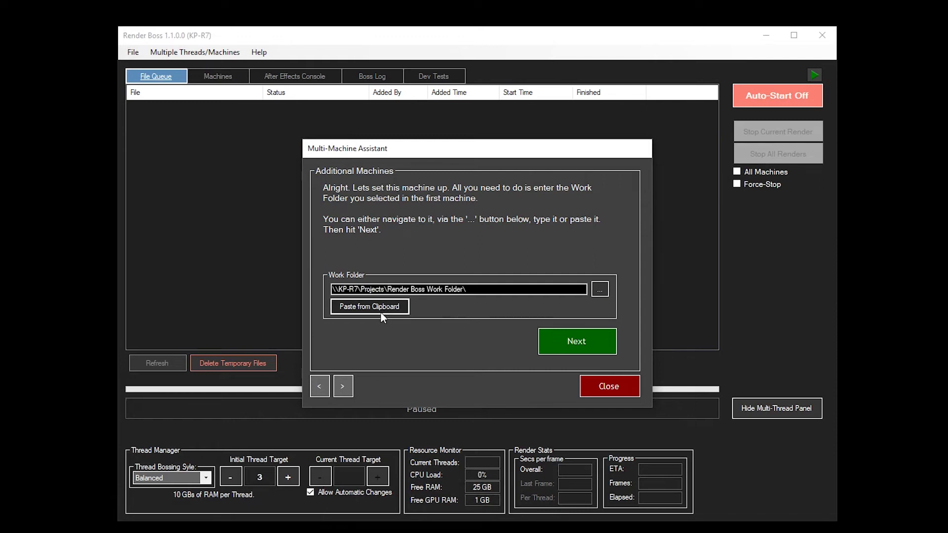
left_click(600, 337)
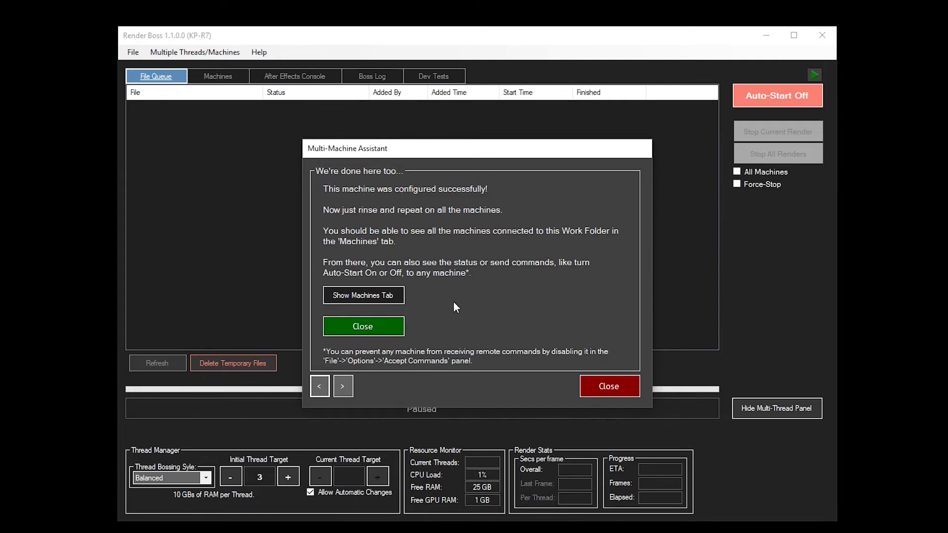
left_click(390, 293)
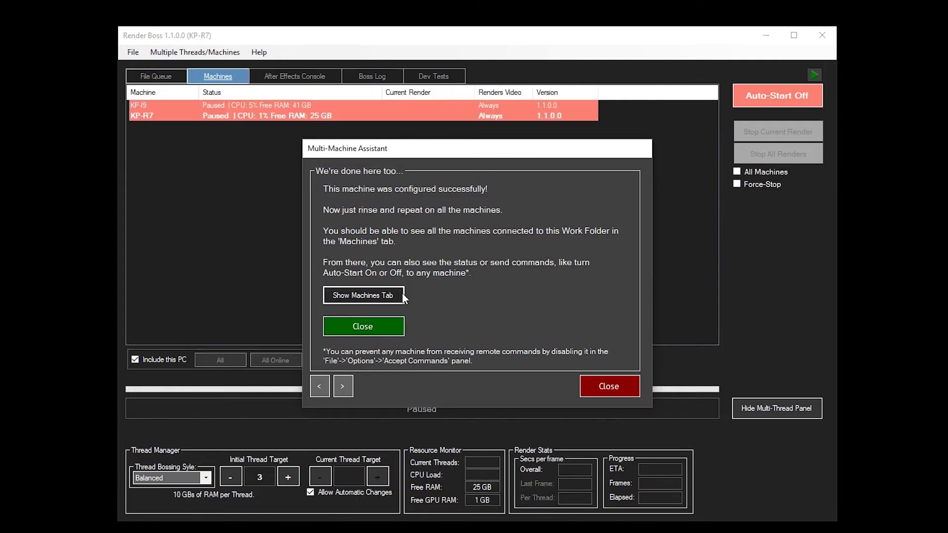
left_click(392, 329)
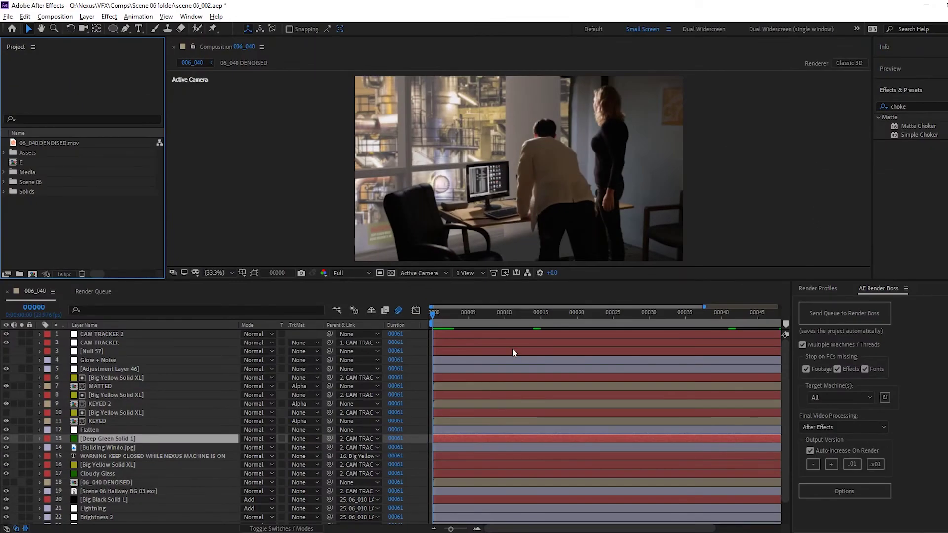
- Queue comp 006_040 with the Tests render profile and send it to Render Boss
left_click(475, 341)
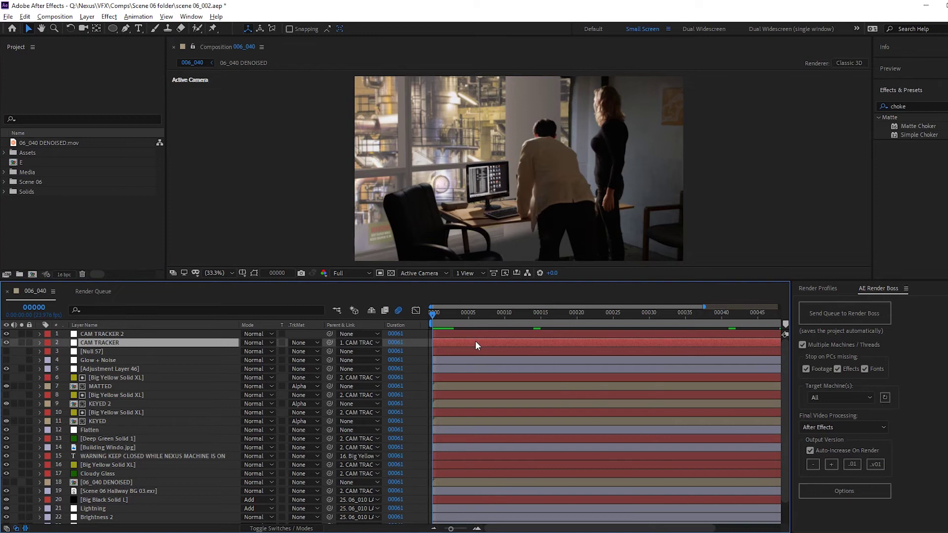
key("ctrl+m")
left_click(818, 288)
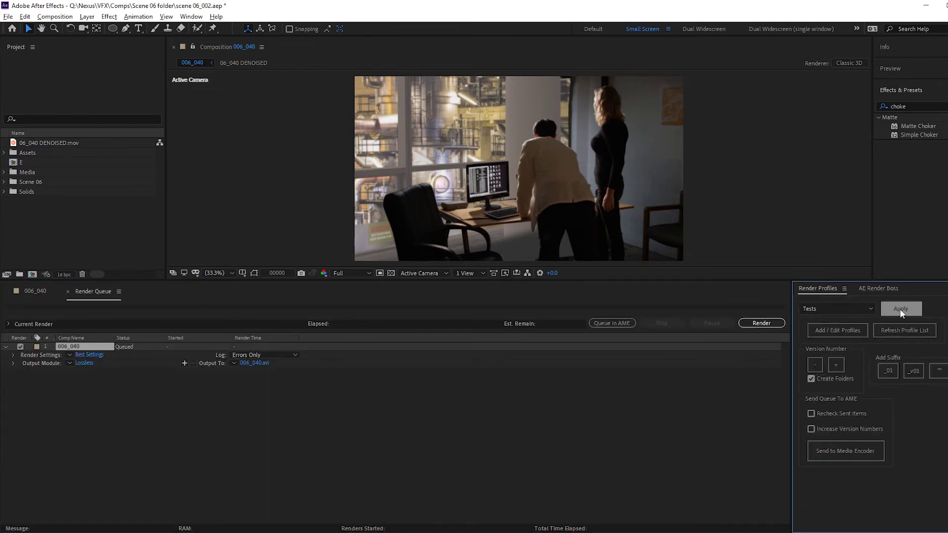
left_click(900, 309)
left_click(878, 288)
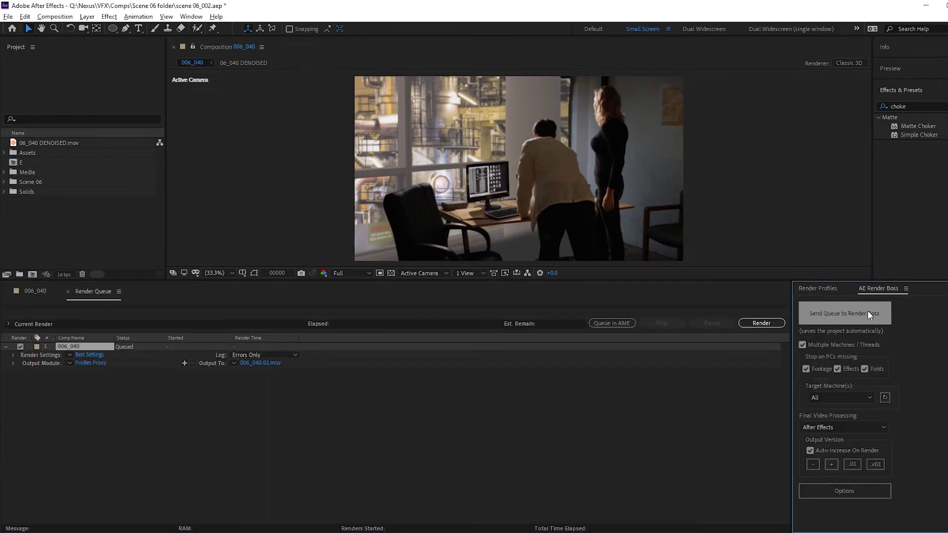
left_click(868, 310)
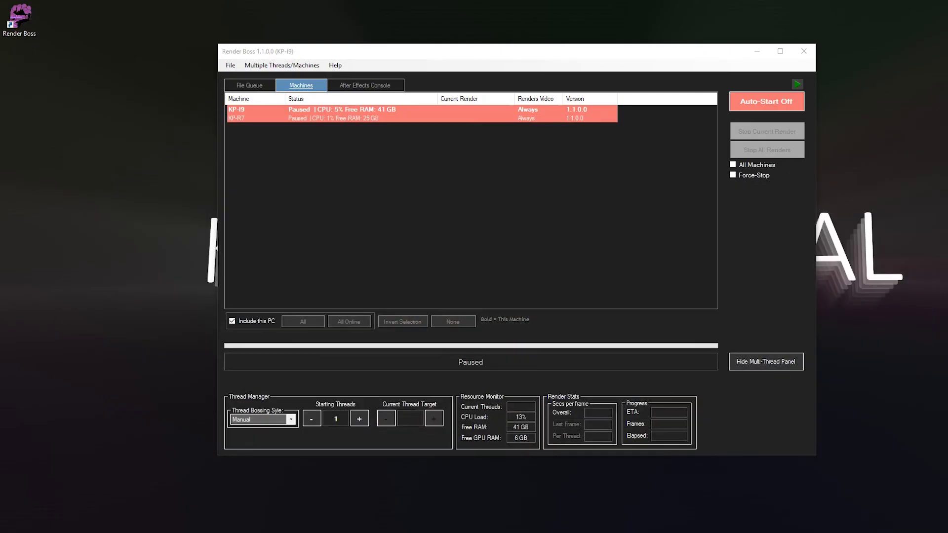
- Start the 0829_scene job on all online machines (2) and check both machines' status
left_click(249, 85)
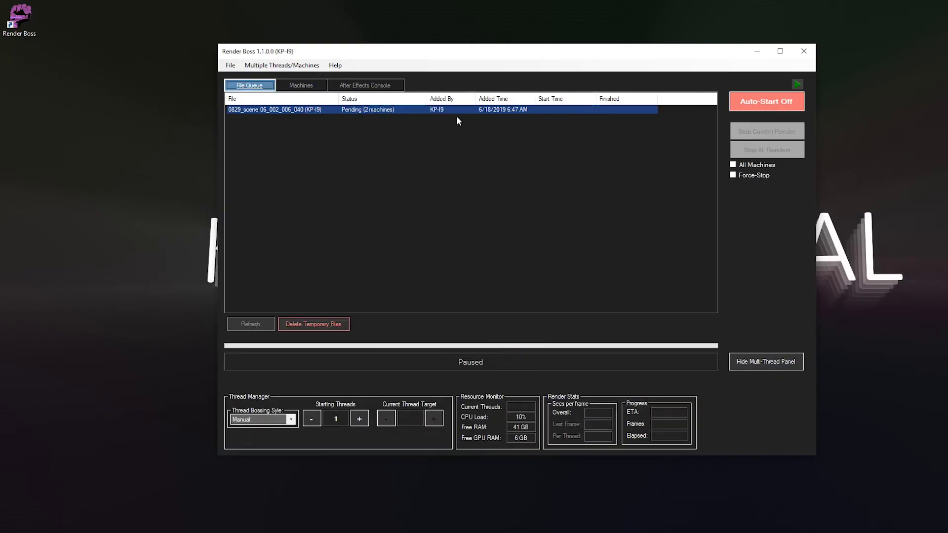
left_click(405, 111)
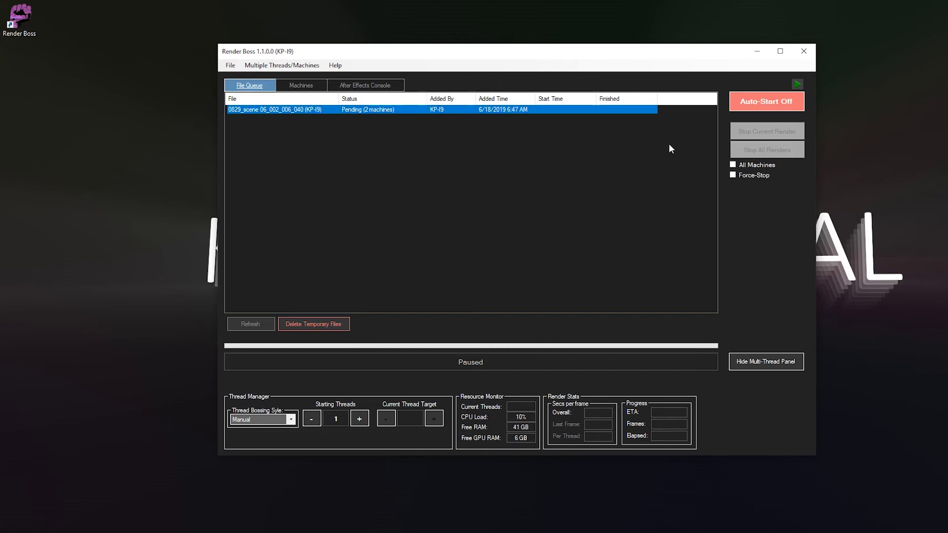
left_click(797, 84)
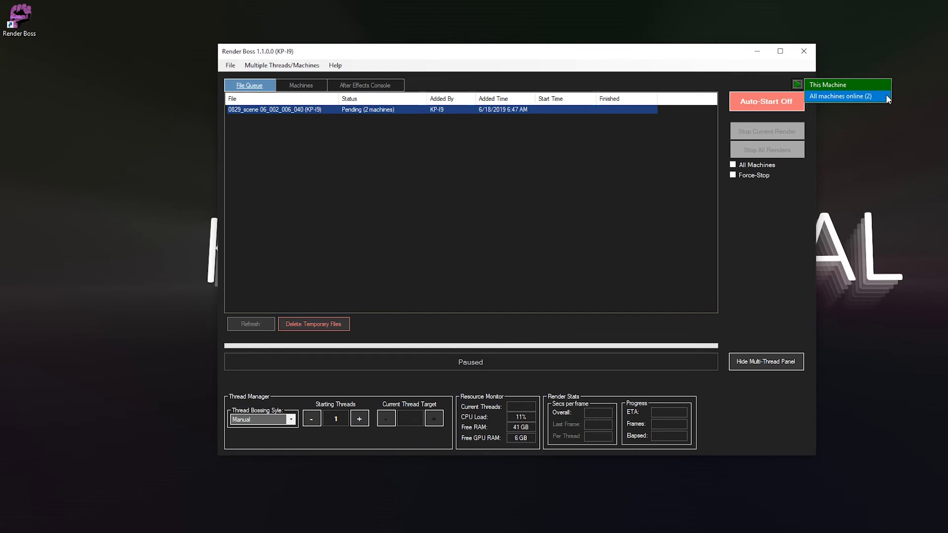
left_click(884, 96)
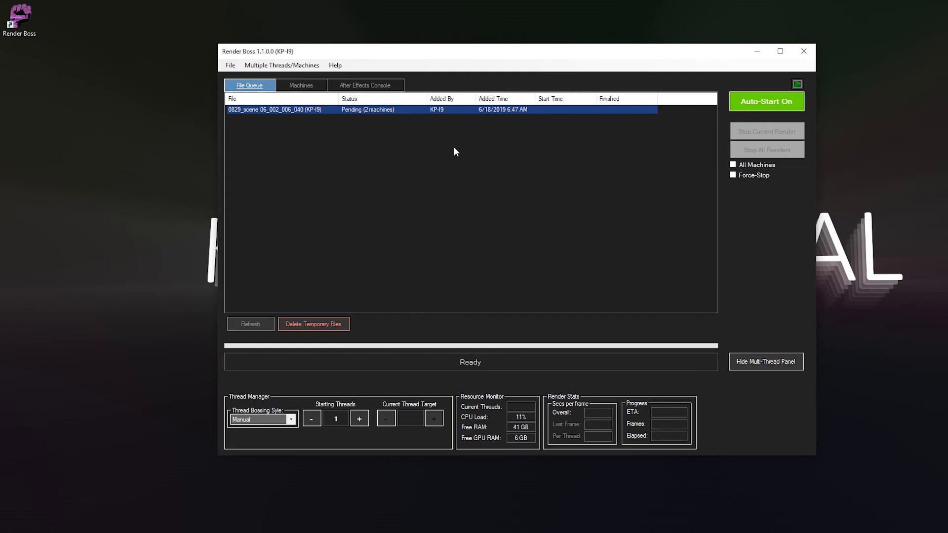
left_click(306, 85)
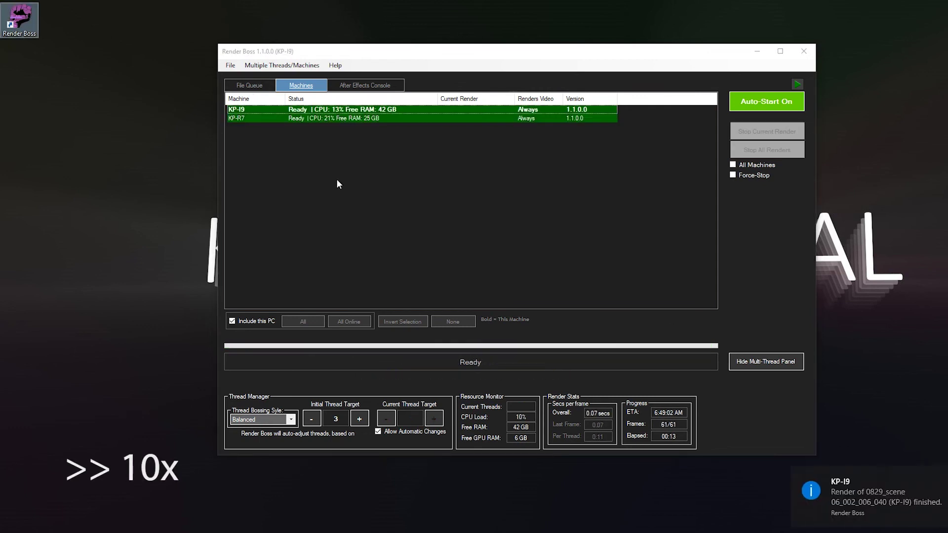
- Open the render report for the finished 0829_scene 06_002_006_040 job from the File Queue
left_click(264, 86)
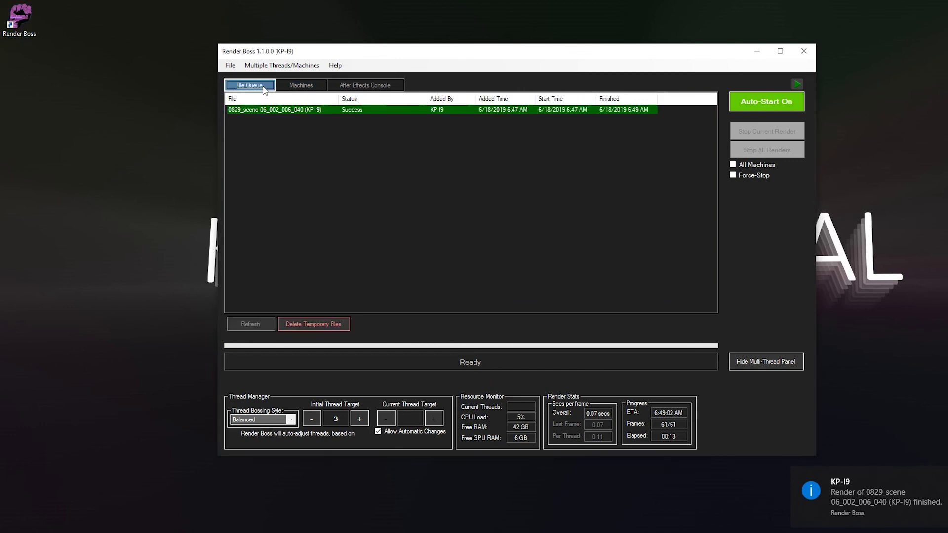
right_click(292, 109)
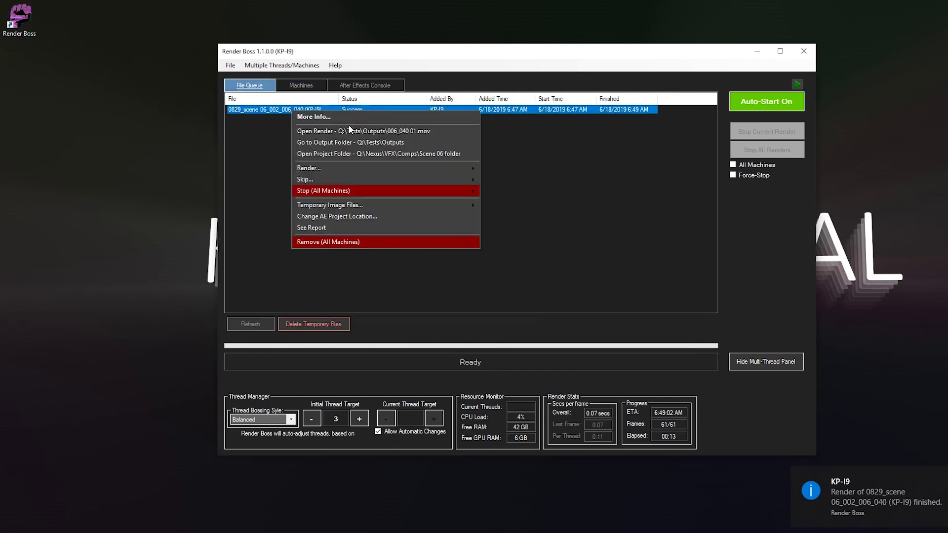
left_click(337, 229)
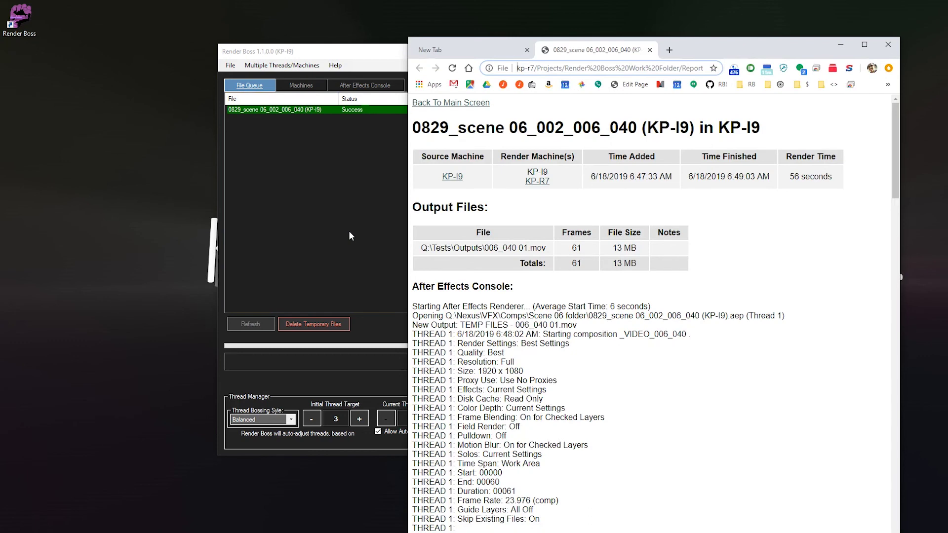